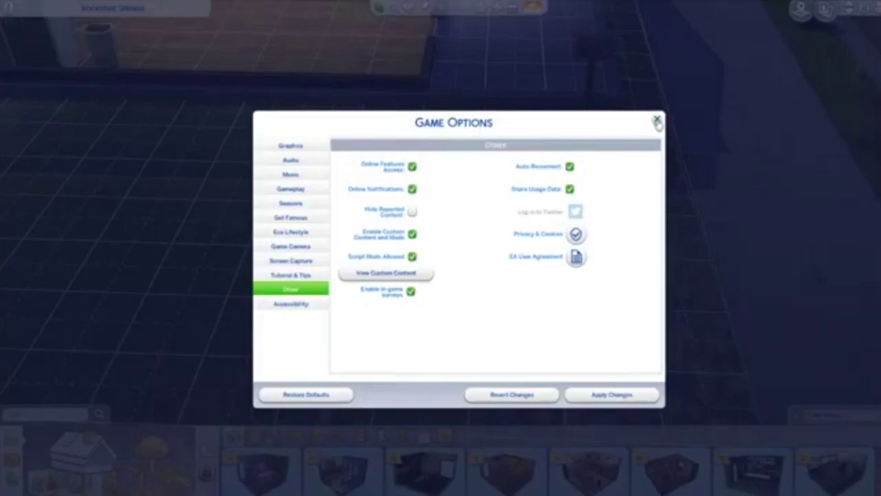
# Close the Sims 4 Game Options once custom content, mods and script mods are enabled
pyautogui.click(657, 121)
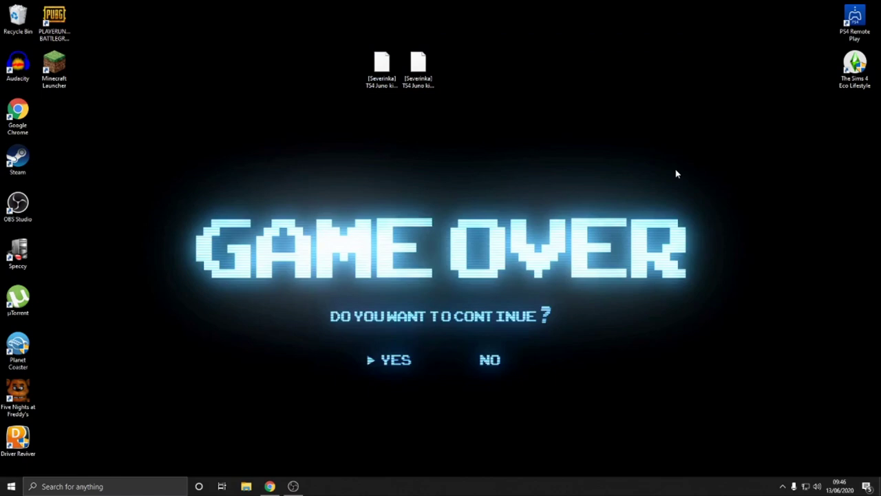
# Switch to Chrome showing The Sims Resource featured Sims 4 creations
pyautogui.click(269, 486)
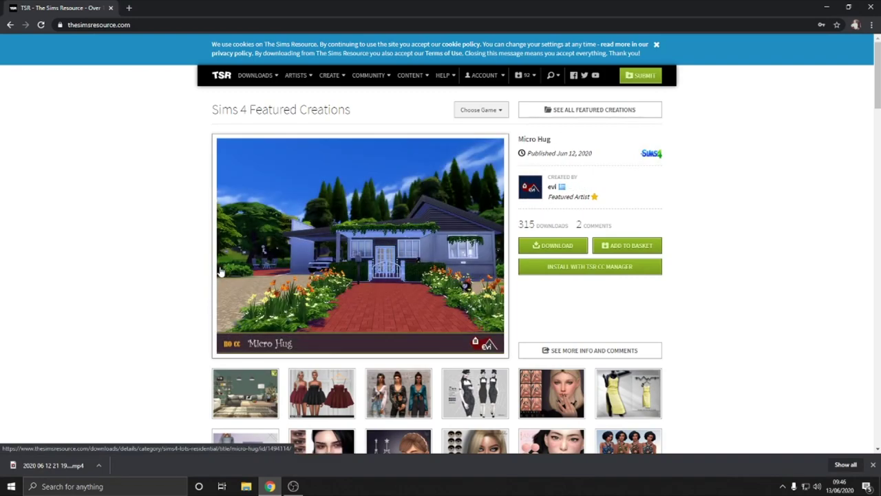
pyautogui.scroll(-15, 220, 272)
pyautogui.scroll(15, 565, 181)
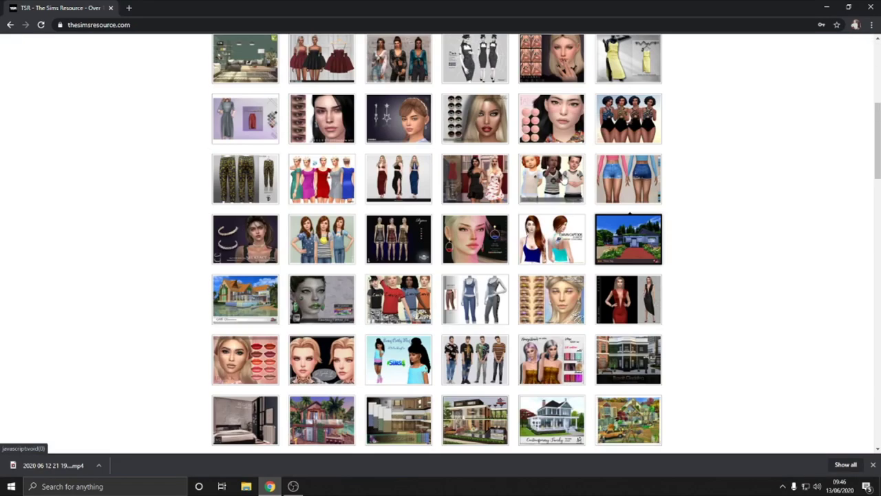
pyautogui.moveTo(275, 78)
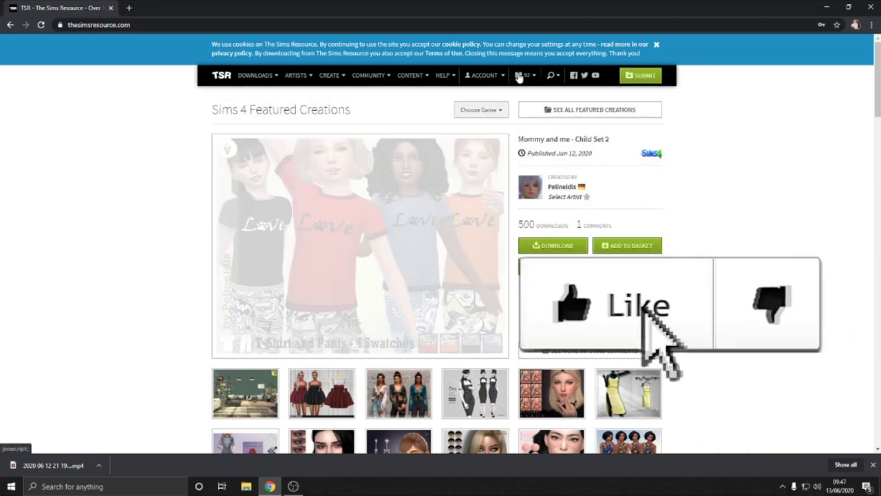
# Add the Mommy and me child set to the basket and browse the thumbnails
pyautogui.click(619, 252)
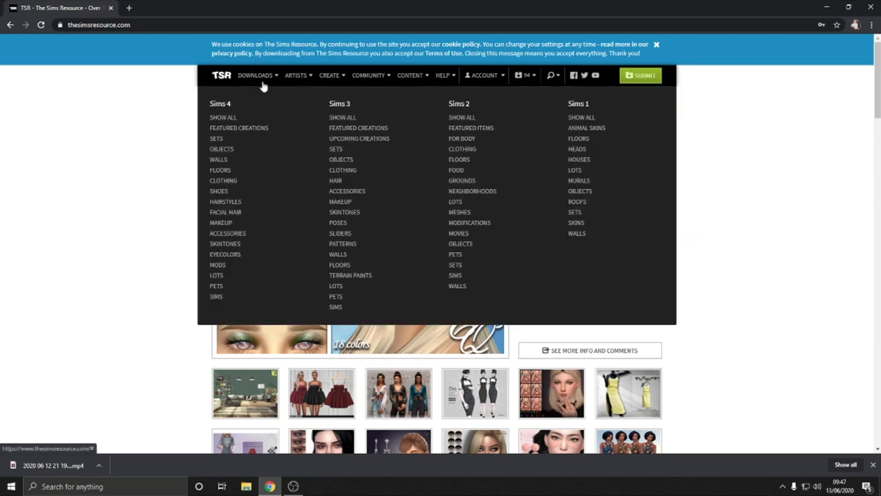
pyautogui.scroll(-5, 801, 360)
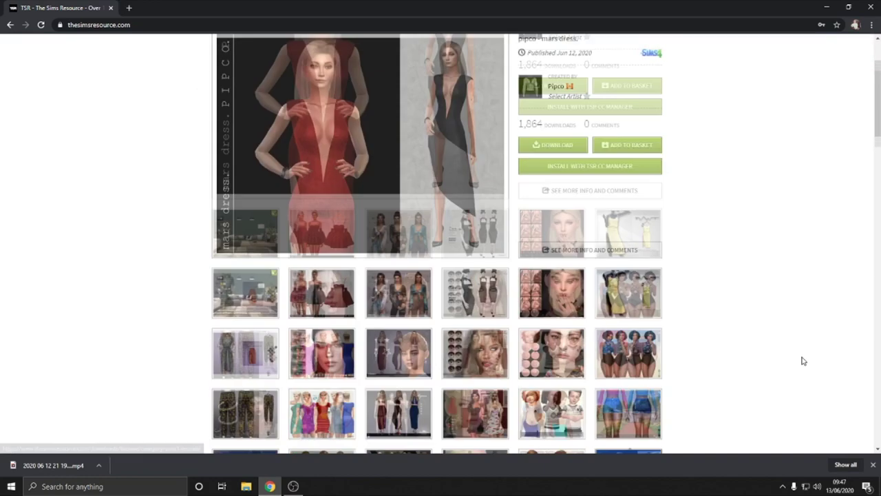
pyautogui.scroll(-5, 511, 269)
pyautogui.scroll(3, 511, 269)
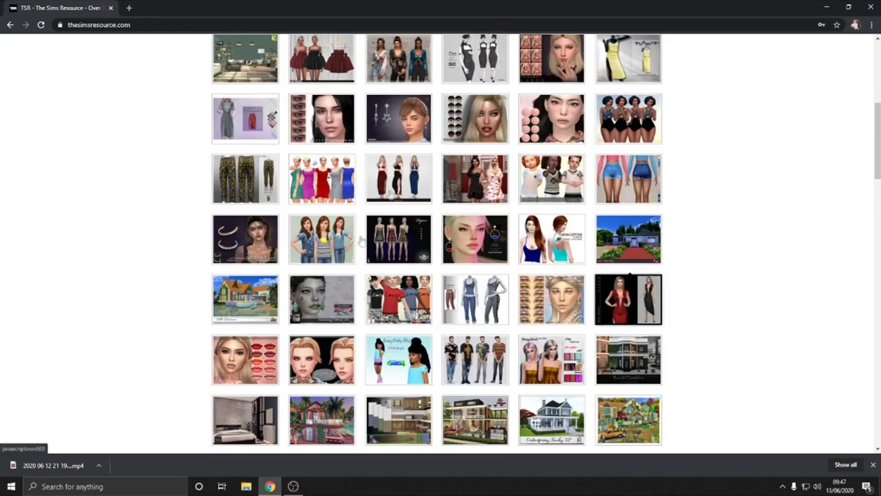
pyautogui.scroll(-2, 511, 269)
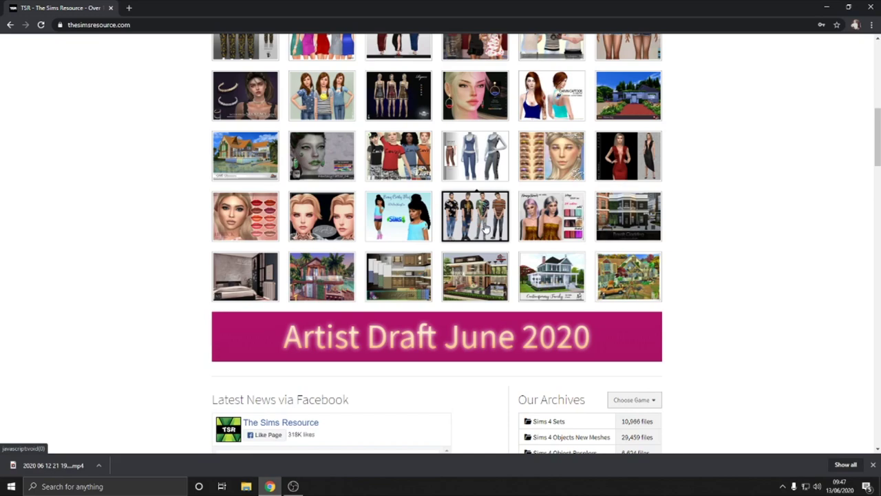
# Download the Random Thrift Tees package and show it in its folder
pyautogui.click(485, 227)
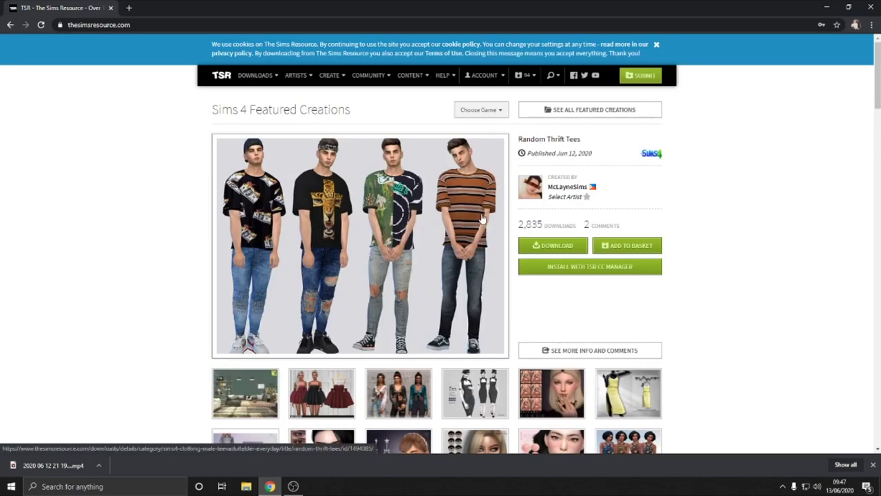
pyautogui.click(576, 250)
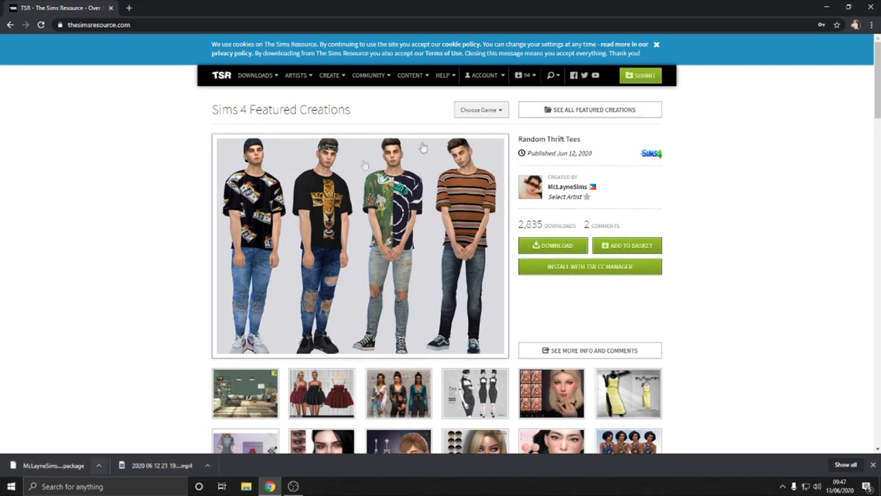
pyautogui.click(96, 467)
pyautogui.click(113, 434)
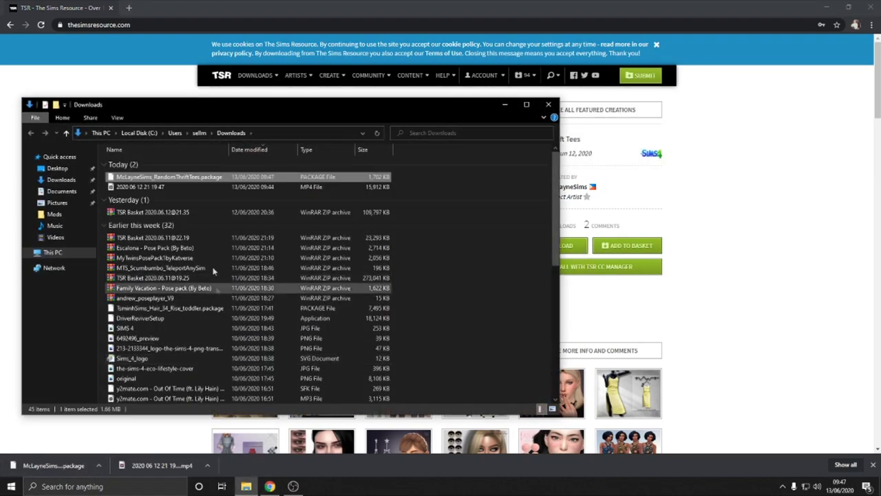
# Copy the Random Thrift Tees package onto the desktop beside the other two files
pyautogui.moveTo(168, 177); pyautogui.dragTo(507, 96)
pyautogui.moveTo(524, 161); pyautogui.dragTo(326, 41)
pyautogui.click(489, 81)
pyautogui.moveTo(489, 81); pyautogui.dragTo(453, 80)
pyautogui.moveTo(482, 133); pyautogui.dragTo(442, 184)
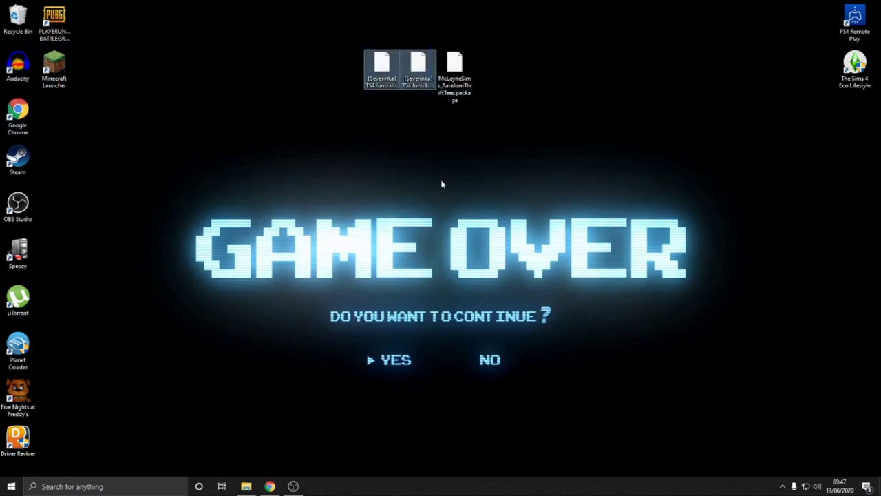
pyautogui.click(427, 180)
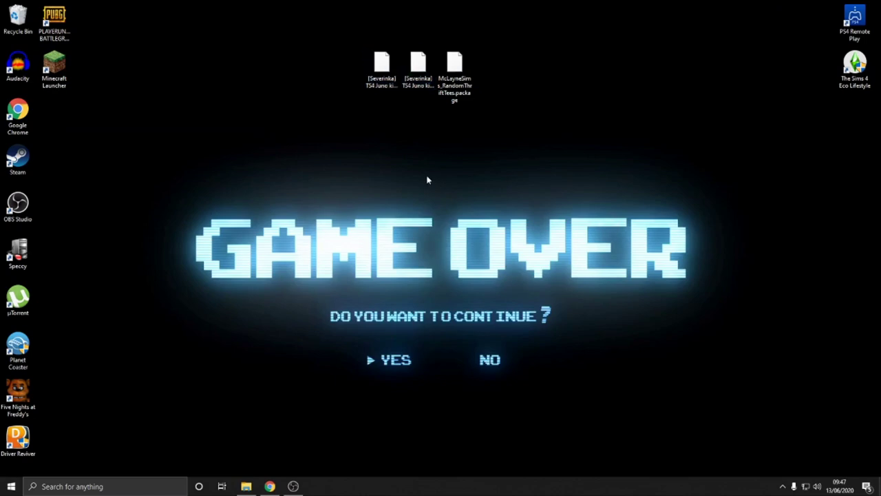
# Open a File Explorer window from the taskbar and position it on screen
pyautogui.click(11, 486)
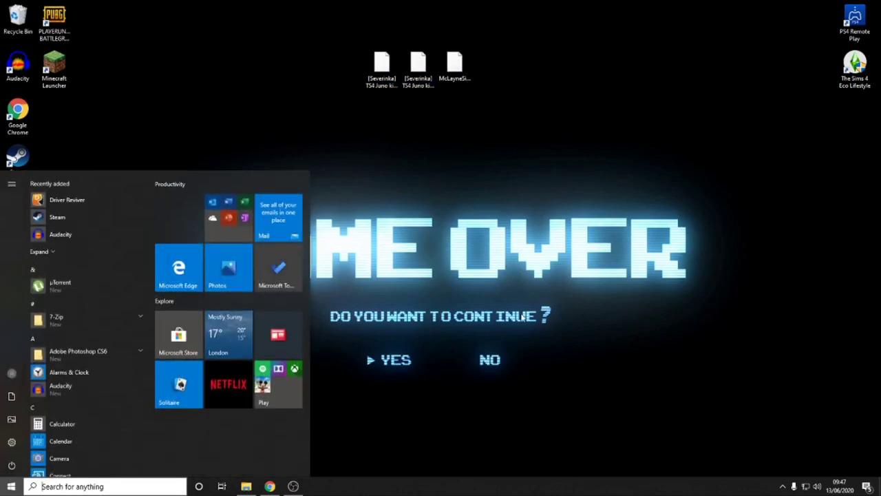
pyautogui.click(11, 487)
pyautogui.click(245, 487)
pyautogui.rightClick(246, 486)
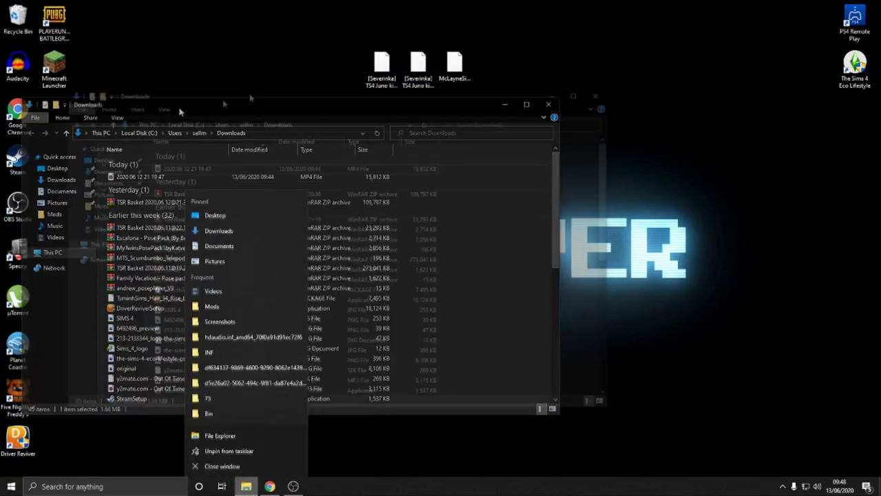
pyautogui.moveTo(174, 102); pyautogui.dragTo(295, 80)
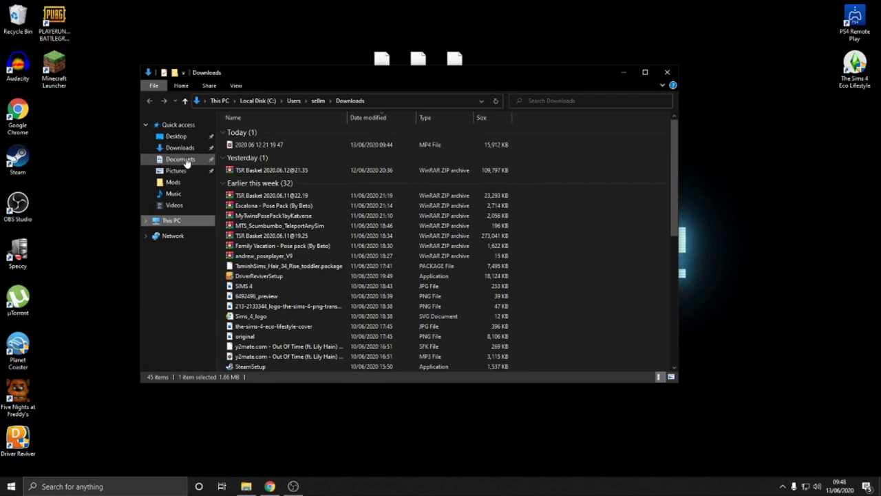
# Navigate to Documents › Electronic Arts › The Sims 4 › Mods, showing 221 package files
pyautogui.click(182, 159)
pyautogui.click(253, 132)
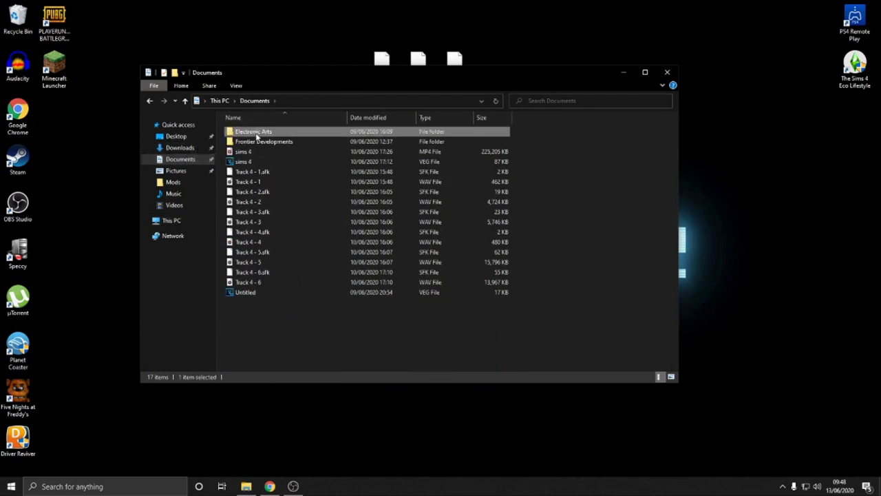
pyautogui.doubleClick(256, 134)
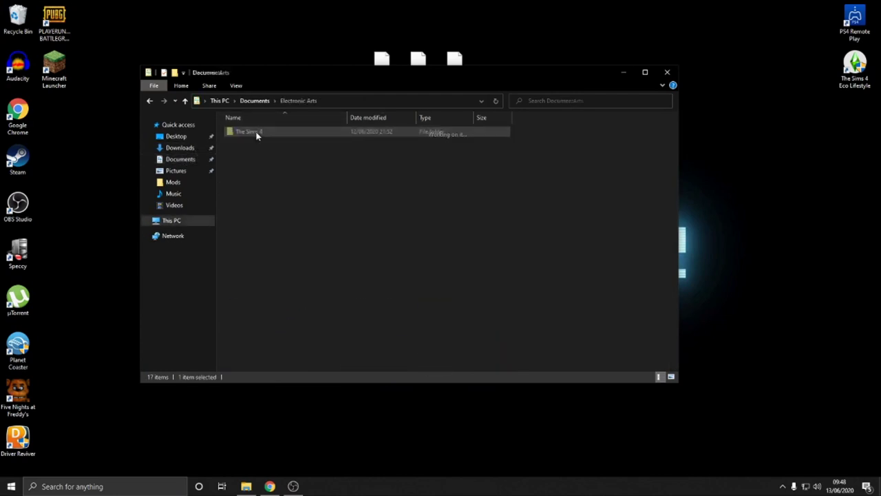
pyautogui.doubleClick(257, 133)
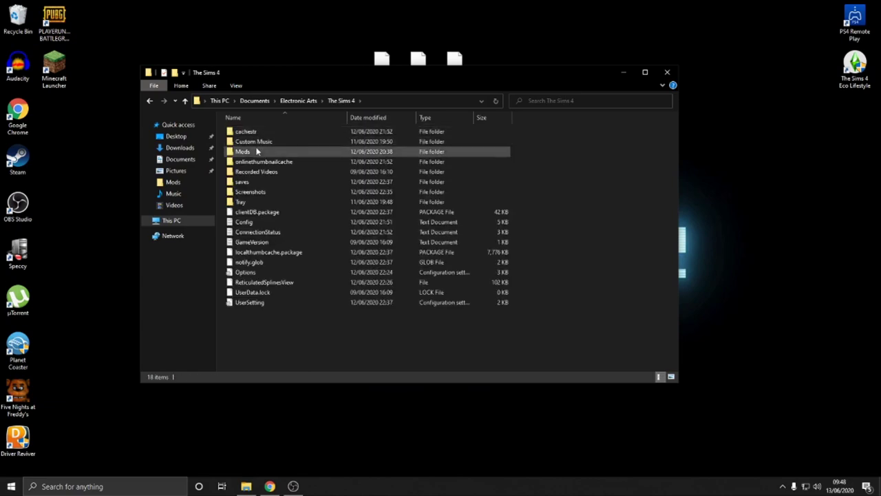
pyautogui.doubleClick(256, 151)
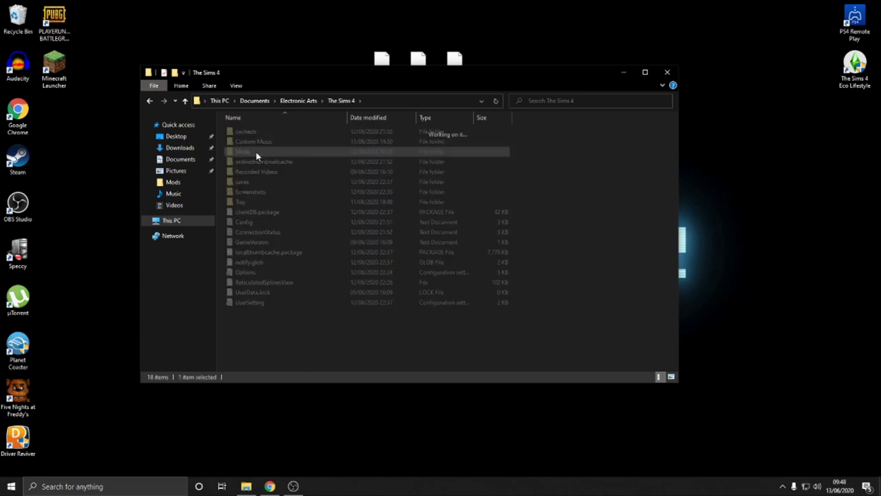
# In The Sims 4 folder, try a new 'mods' folder, cancel the merge, then delete New folder
pyautogui.click(149, 101)
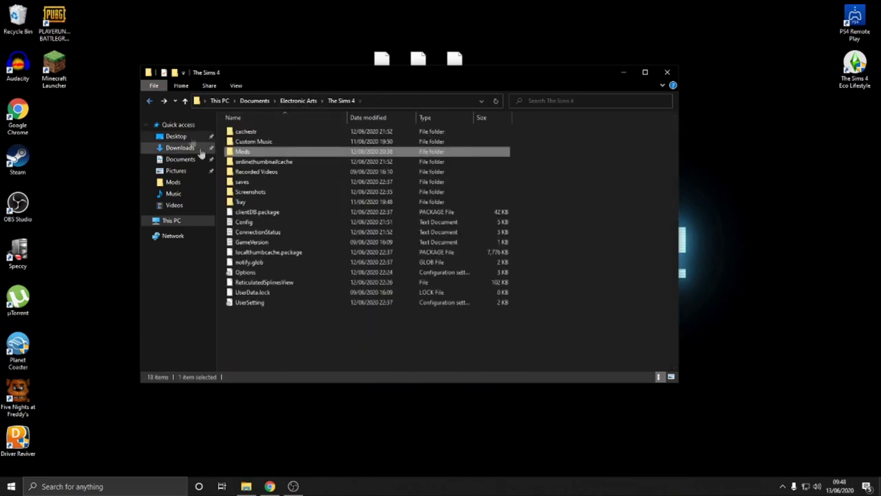
pyautogui.rightClick(301, 334)
pyautogui.moveTo(358, 449)
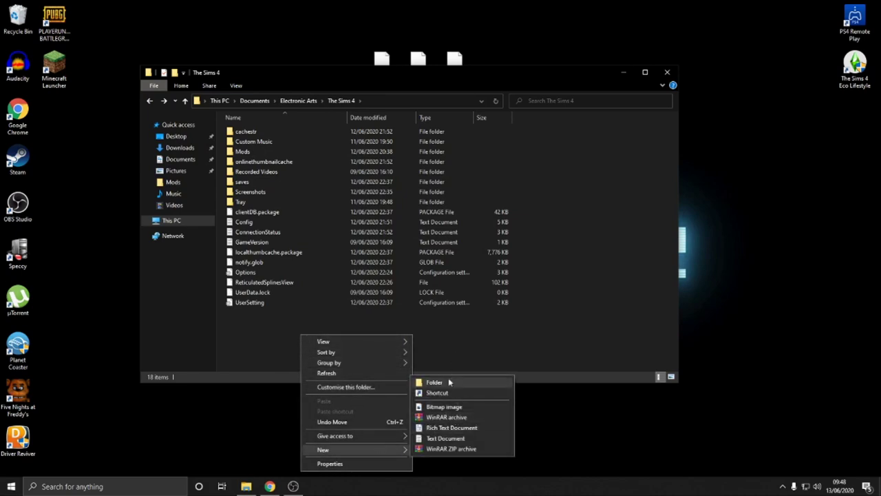
pyautogui.click(449, 383)
pyautogui.write('mods')
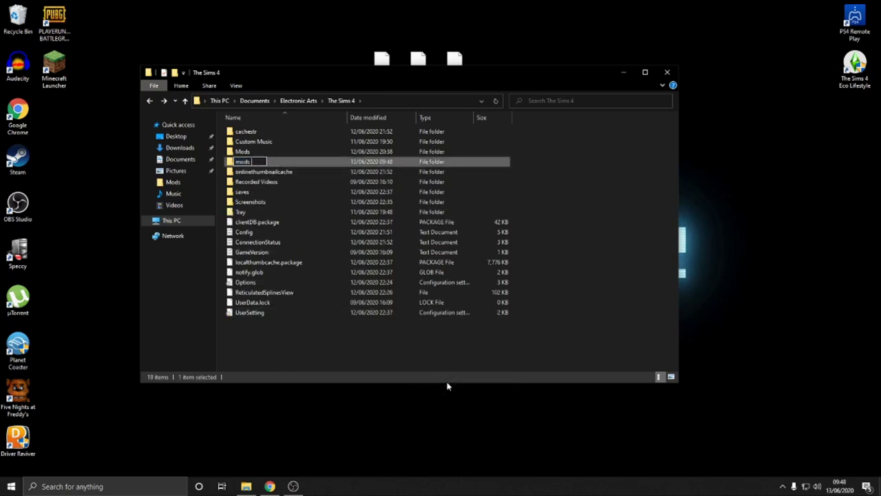
pyautogui.press('Return')
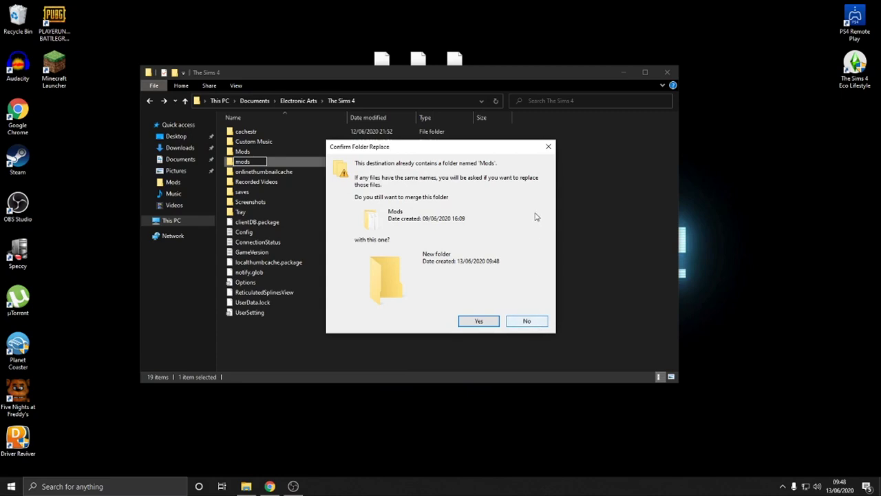
pyautogui.click(548, 146)
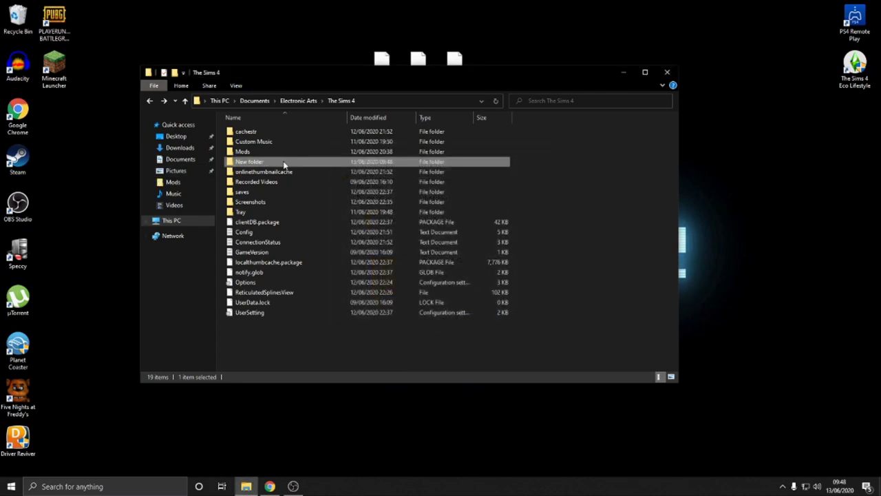
pyautogui.press('Delete')
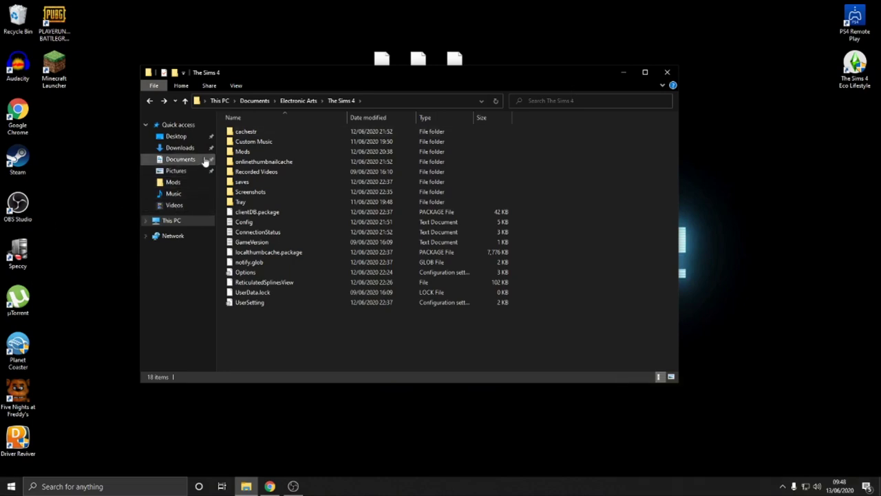
# From Quick access, search 'elec' and open the Electronic Arts folder
pyautogui.click(204, 127)
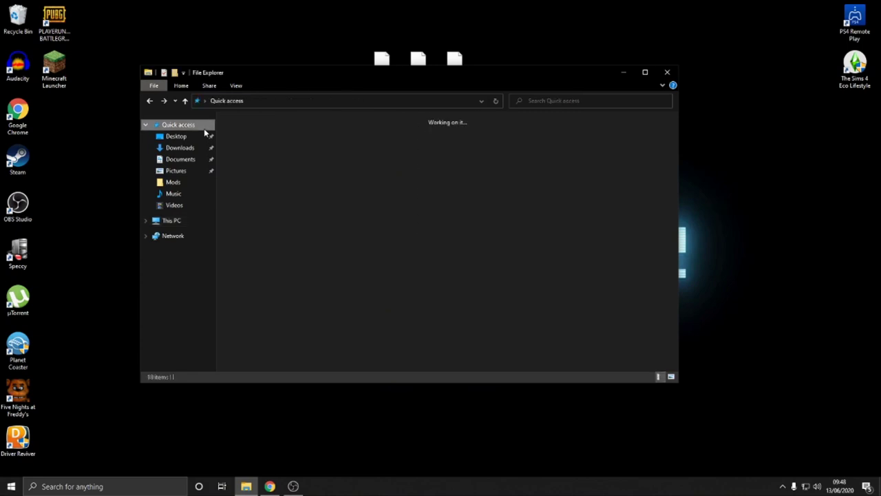
pyautogui.moveTo(293, 73); pyautogui.dragTo(281, 45)
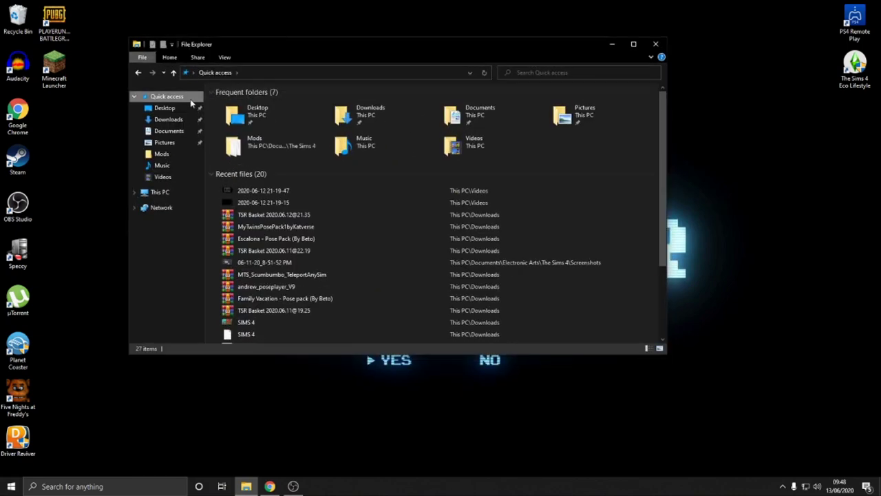
pyautogui.click(545, 72)
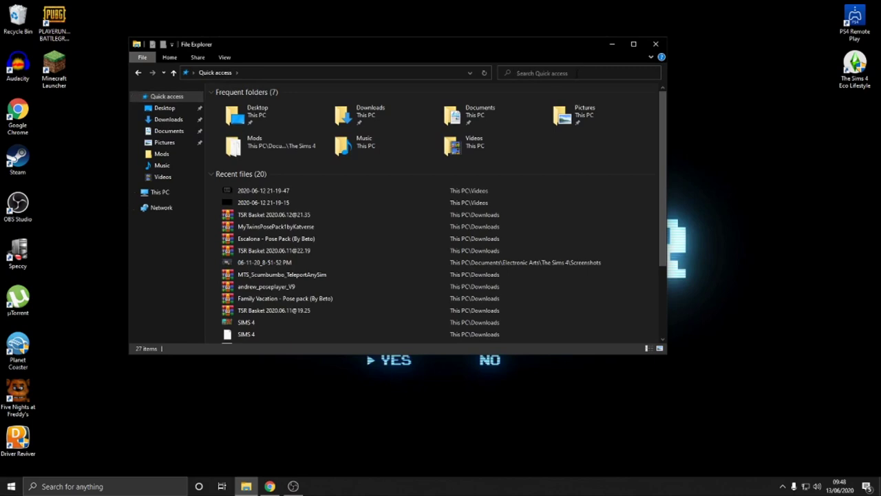
pyautogui.write('elec')
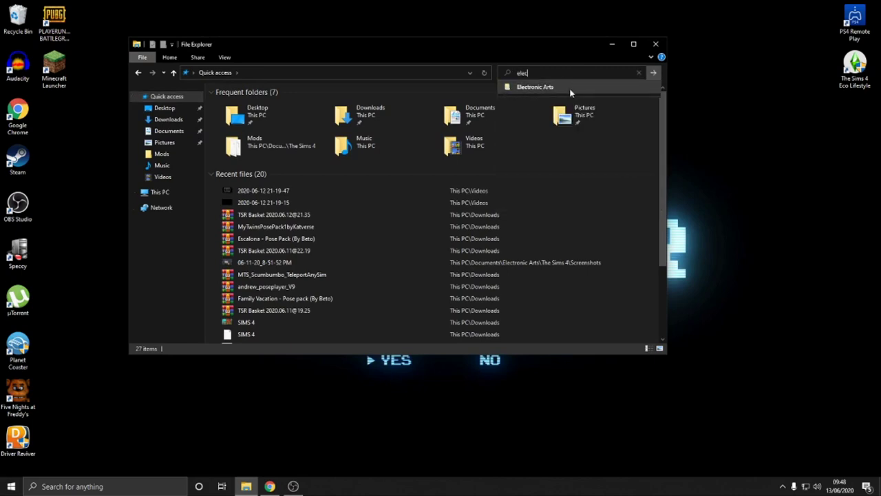
pyautogui.click(571, 88)
# Open The Sims 4 › Mods and lower the window to reveal the desktop files
pyautogui.moveTo(321, 139); pyautogui.dragTo(231, 113)
pyautogui.doubleClick(234, 103)
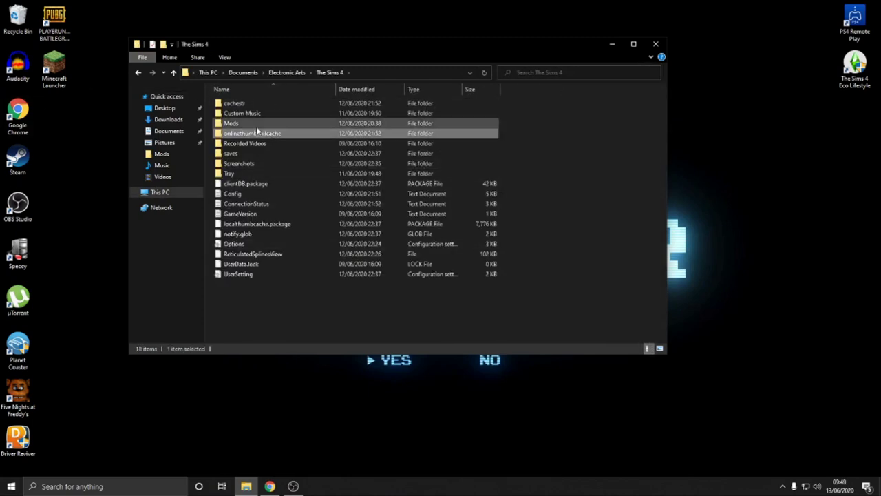
pyautogui.doubleClick(252, 123)
pyautogui.moveTo(400, 47); pyautogui.dragTo(409, 115)
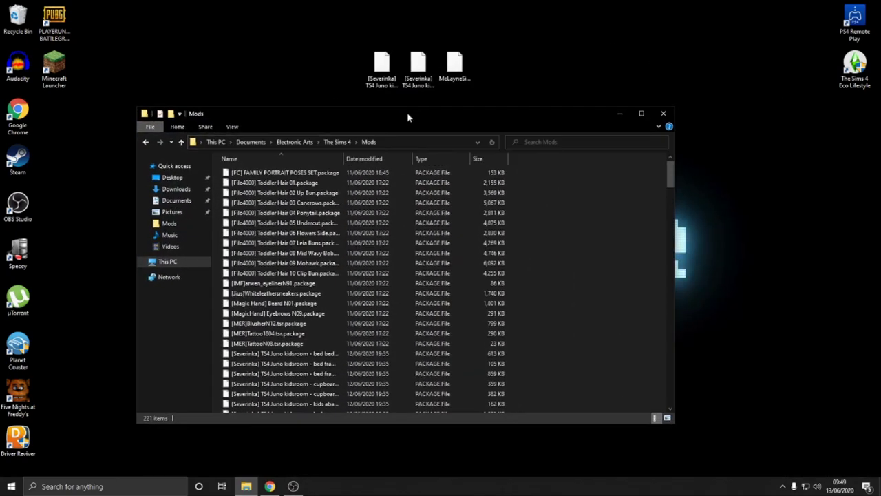
# Drag the three desktop package files into Mods, replacing the same-named files there
pyautogui.moveTo(95, 63); pyautogui.dragTo(367, 77)
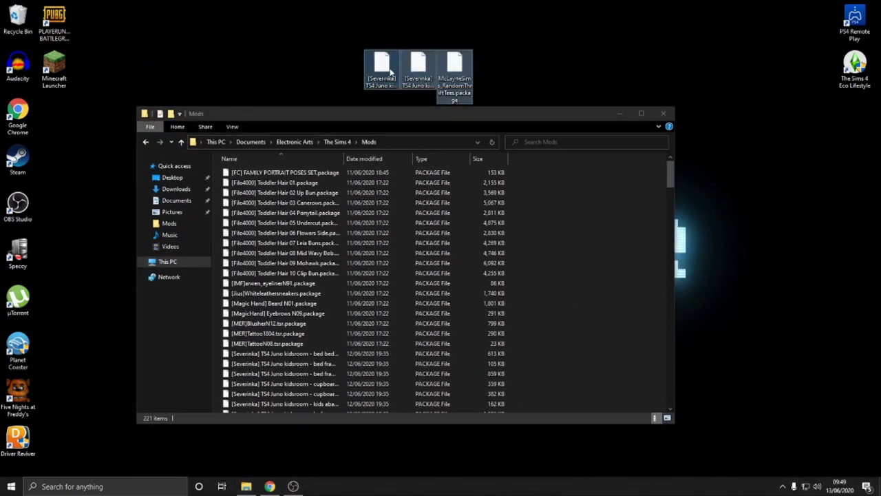
pyautogui.moveTo(456, 64); pyautogui.dragTo(565, 242)
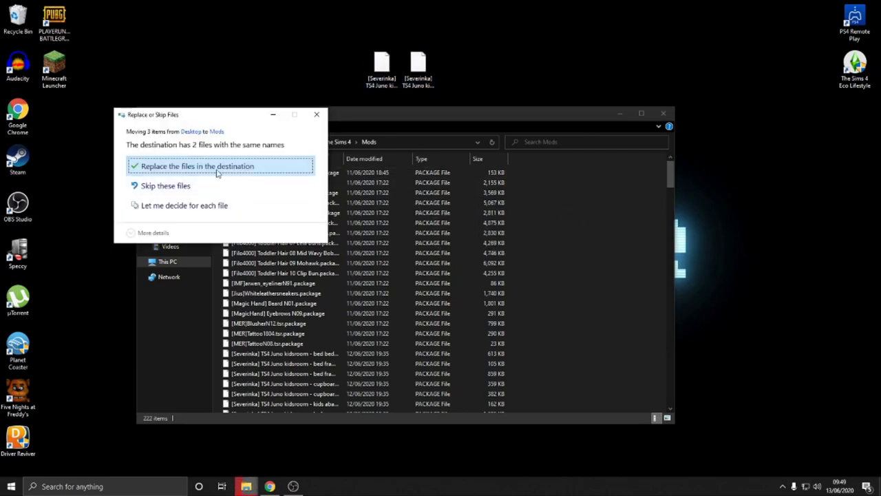
pyautogui.click(212, 186)
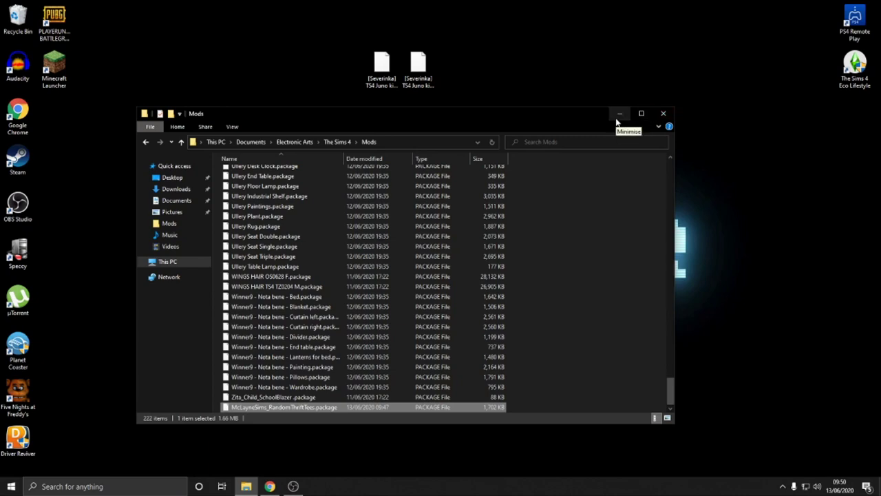
pyautogui.moveTo(465, 109)
pyautogui.mouseDown()
pyautogui.moveTo(464, 81)
pyautogui.moveTo(465, 108)
pyautogui.moveTo(360, 49)
pyautogui.moveTo(336, 20)
pyautogui.moveTo(681, 159)
pyautogui.moveTo(691, 246)
pyautogui.moveTo(821, 296)
pyautogui.moveTo(810, 280)
pyautogui.mouseUp()
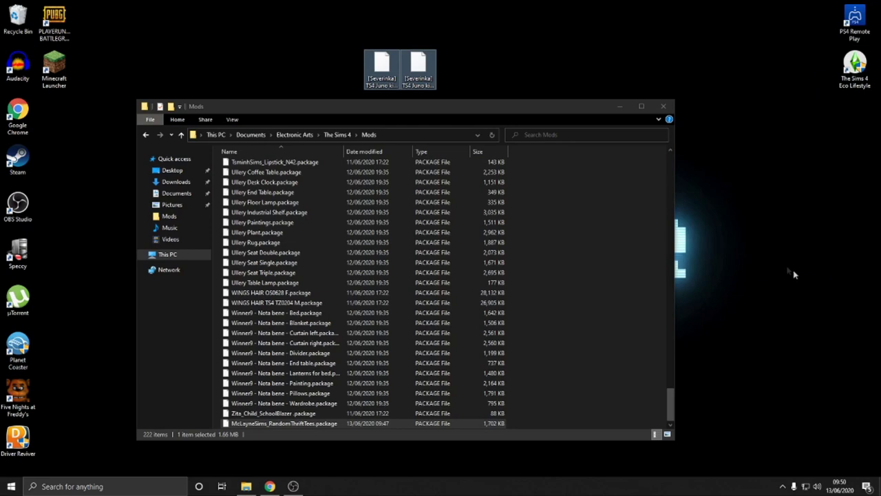
pyautogui.moveTo(311, 11); pyautogui.dragTo(561, 219)
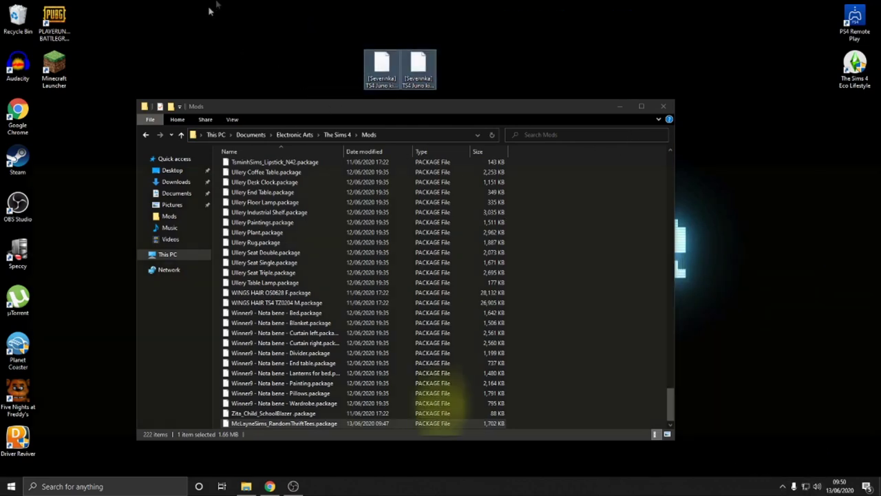
pyautogui.moveTo(235, 1); pyautogui.dragTo(615, 275)
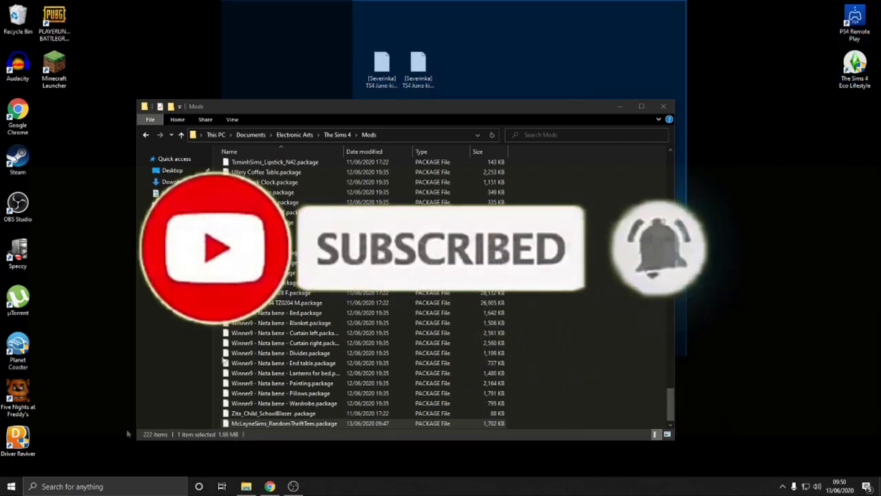
pyautogui.moveTo(222, 1); pyautogui.dragTo(240, 143)
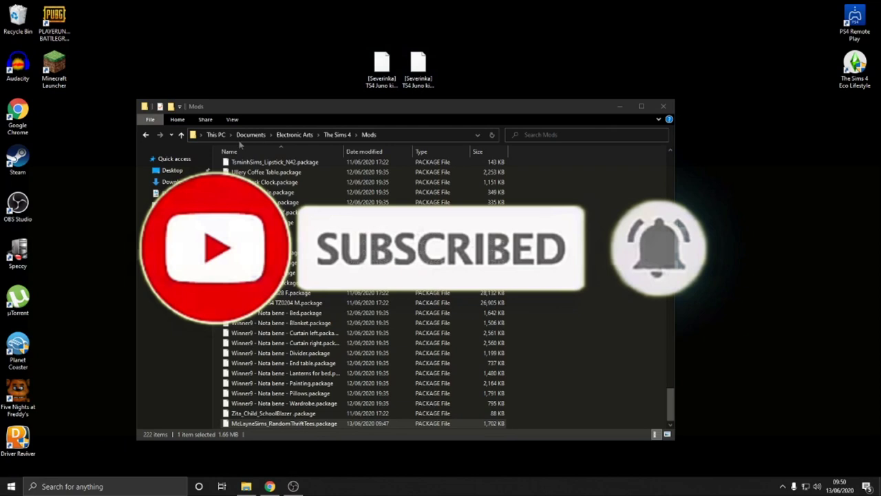
pyautogui.moveTo(235, 1)
pyautogui.mouseDown()
pyautogui.moveTo(812, 482)
pyautogui.moveTo(232, 493)
pyautogui.moveTo(237, 1)
pyautogui.mouseUp()
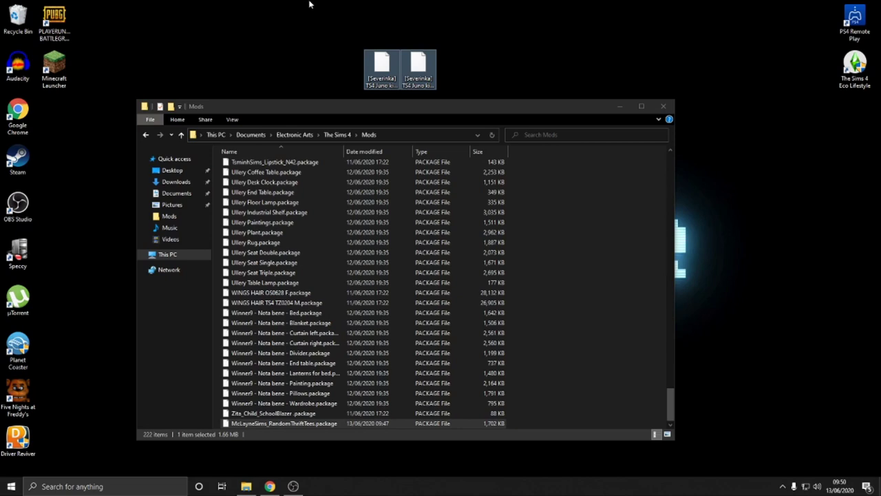